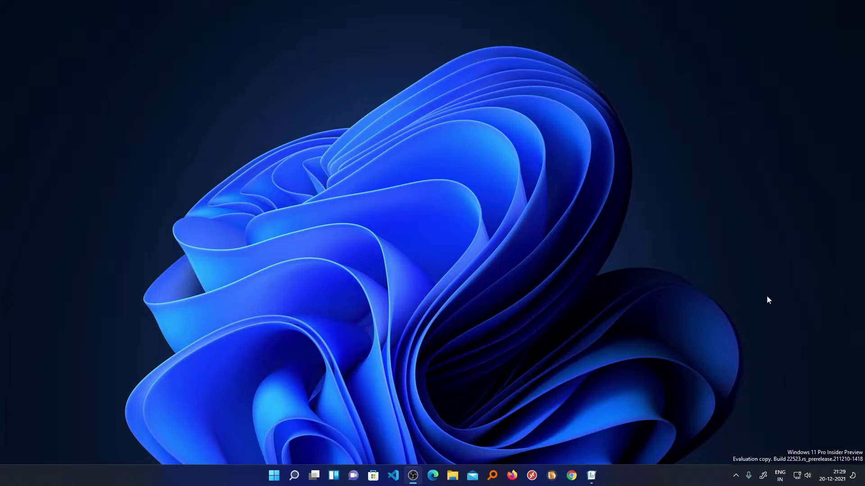
- Launch Microsoft Journal from Start and advance the tips carousel to the next tip
{"action": "left_click", "coordinate": [245, 433]}
{"action": "left_click", "coordinate": [274, 476]}
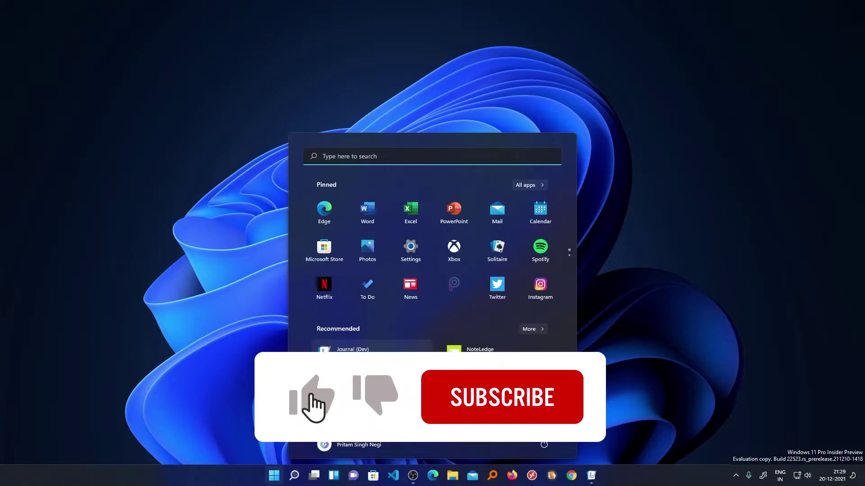
{"action": "left_click", "coordinate": [367, 350]}
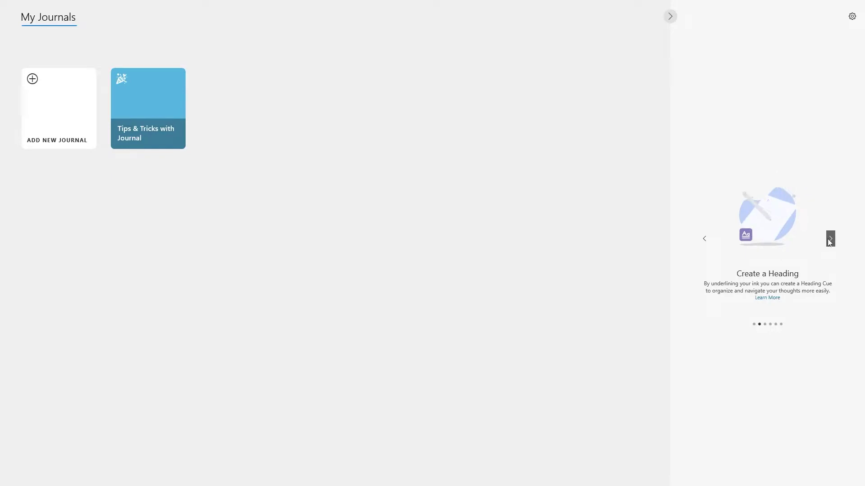
{"action": "left_click", "coordinate": [829, 240]}
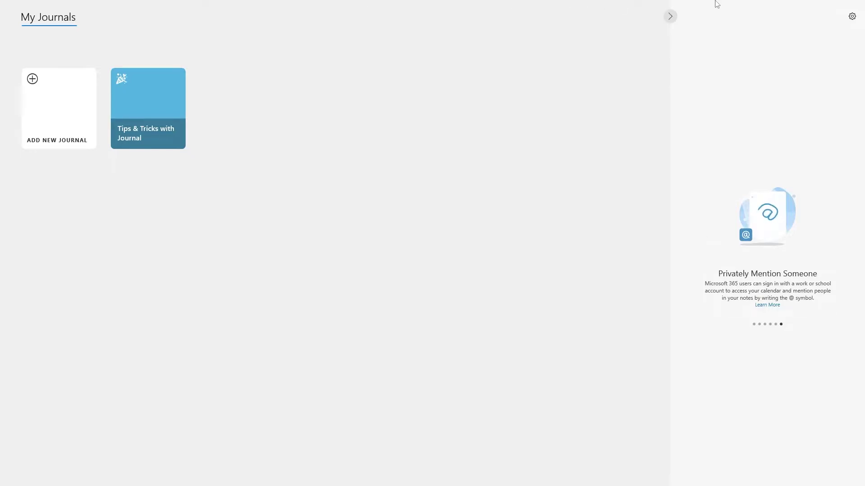
- Exit full screen, move the window down, and relaunch Journal from Start's recently added apps
{"action": "left_click", "coordinate": [834, 6]}
{"action": "left_click_drag", "start_coordinate": [656, 8], "coordinate": [798, 102]}
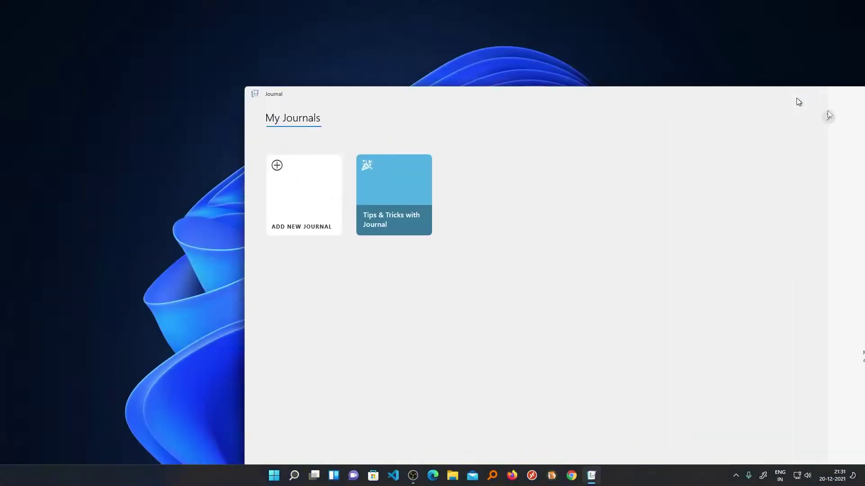
{"action": "key", "text": "super+d"}
{"action": "left_click", "coordinate": [273, 476]}
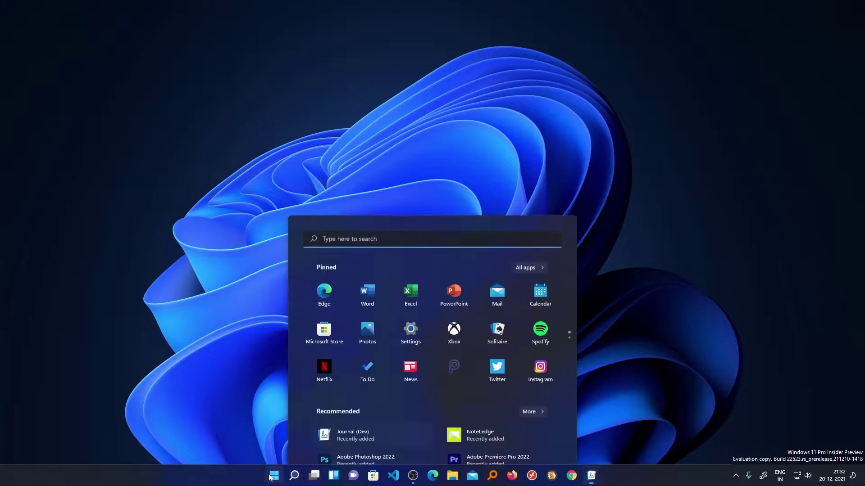
{"action": "left_click", "coordinate": [342, 358]}
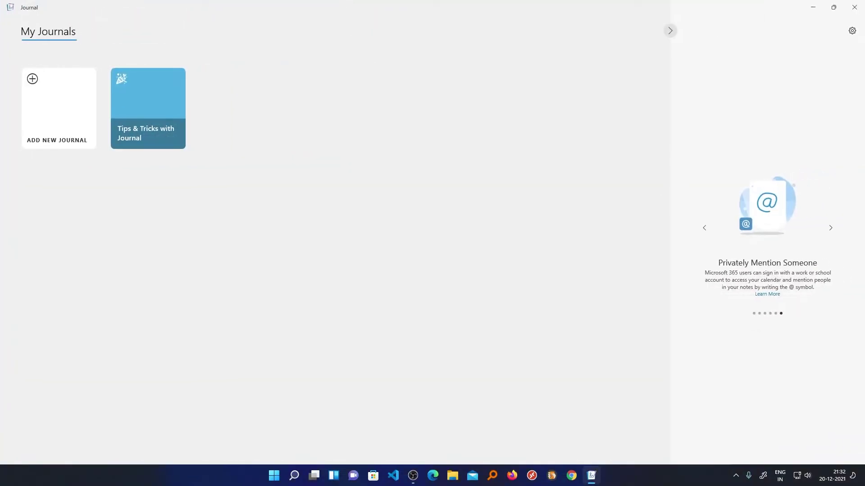
- Create a lavender journal, switch the name field to ink, and handwrite 'Test Book' as its name
{"action": "left_click", "coordinate": [42, 97]}
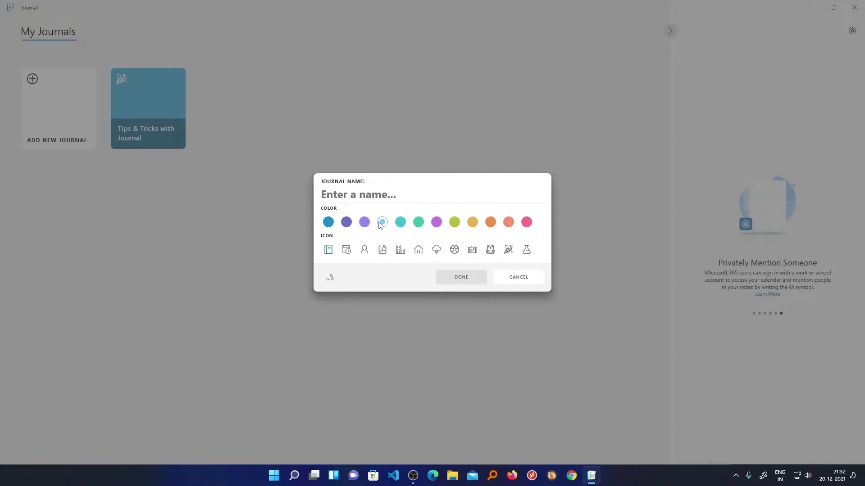
{"action": "left_click", "coordinate": [365, 222]}
{"action": "left_click", "coordinate": [330, 279]}
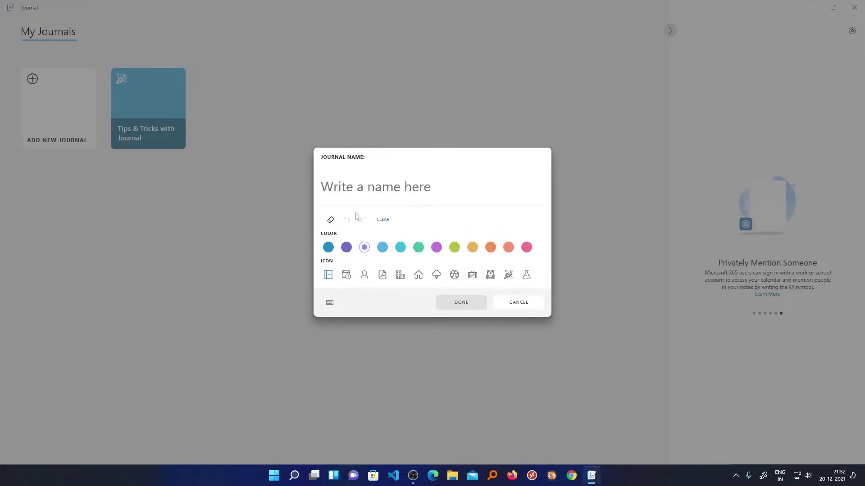
{"action": "mouse_move", "coordinate": [358, 198]}
{"action": "left_mouse_down"}
{"action": "mouse_move", "coordinate": [372, 178]}
{"action": "mouse_move", "coordinate": [414, 181]}
{"action": "mouse_move", "coordinate": [422, 190]}
{"action": "left_mouse_up"}
{"action": "key", "text": "ctrl+z"}
{"action": "mouse_move", "coordinate": [344, 180]}
{"action": "left_mouse_down"}
{"action": "mouse_move", "coordinate": [345, 196]}
{"action": "mouse_move", "coordinate": [352, 178]}
{"action": "mouse_move", "coordinate": [365, 194]}
{"action": "left_mouse_up"}
{"action": "mouse_move", "coordinate": [367, 180]}
{"action": "left_mouse_down"}
{"action": "mouse_move", "coordinate": [371, 196]}
{"action": "mouse_move", "coordinate": [395, 198]}
{"action": "left_mouse_up"}
{"action": "left_click_drag", "start_coordinate": [402, 188], "coordinate": [426, 194]}
{"action": "left_click_drag", "start_coordinate": [426, 189], "coordinate": [442, 193]}
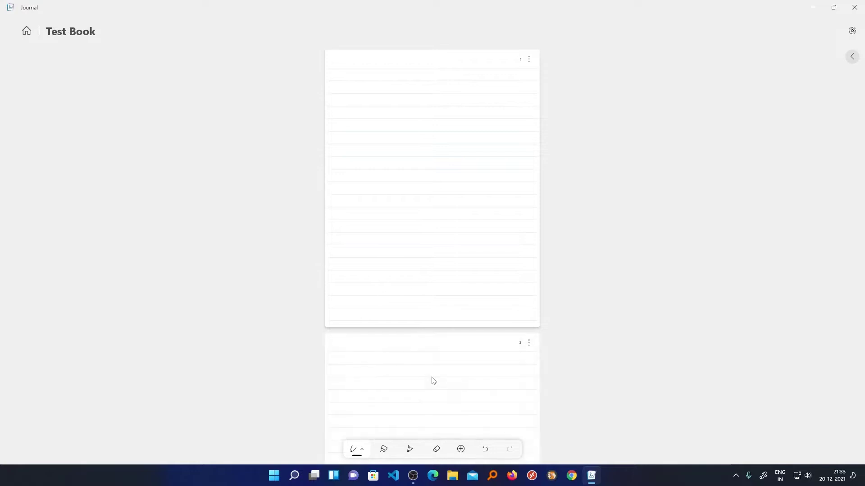
- Scroll down to view the second blank ruled page of Test Book
{"action": "scroll", "coordinate": [463, 385], "scroll_direction": "down", "scroll_amount": 3}
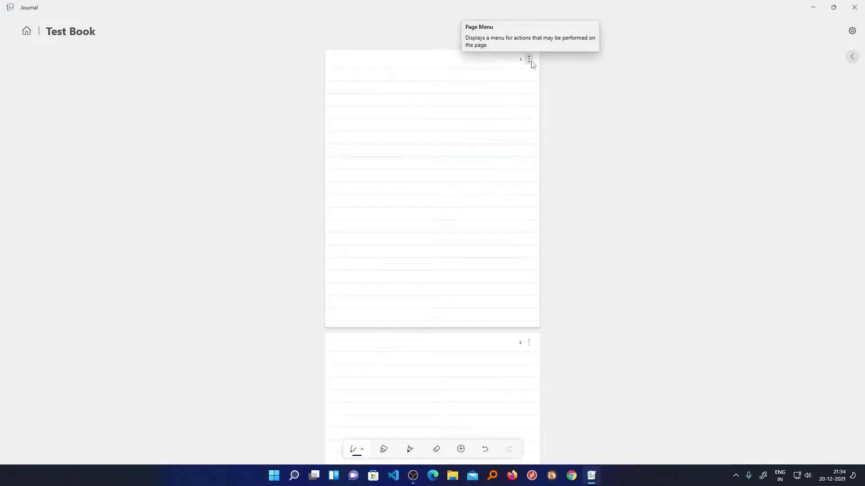
{"action": "left_click", "coordinate": [530, 62]}
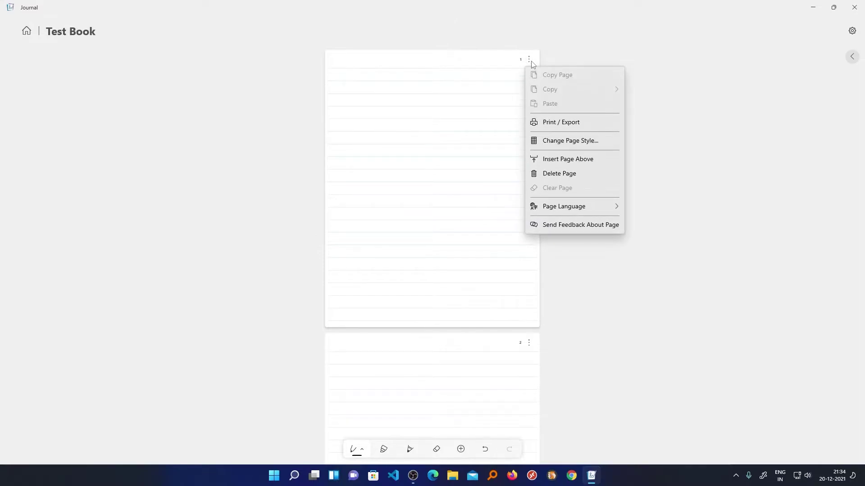
{"action": "left_click", "coordinate": [560, 143]}
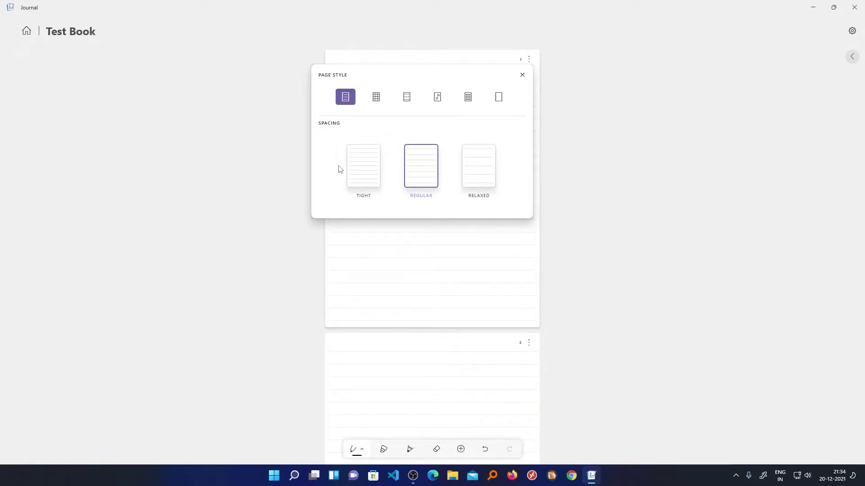
{"action": "left_click", "coordinate": [373, 170]}
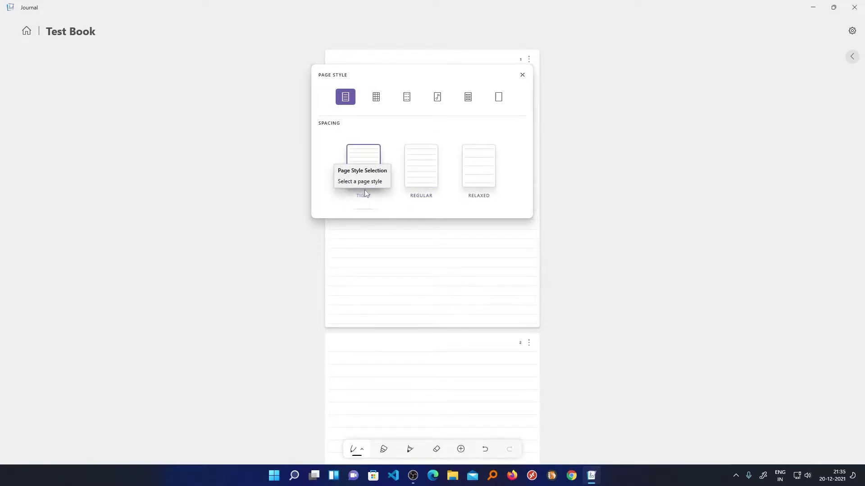
{"action": "left_click", "coordinate": [417, 177]}
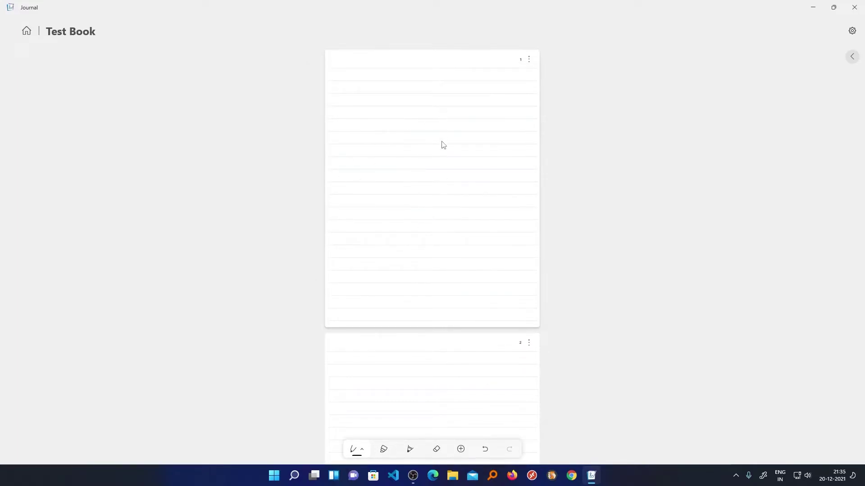
{"action": "left_click", "coordinate": [529, 60]}
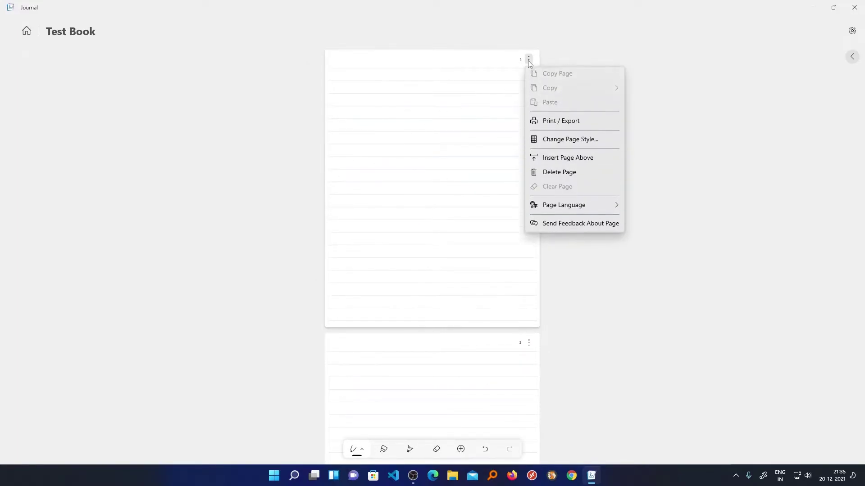
{"action": "left_click", "coordinate": [558, 145]}
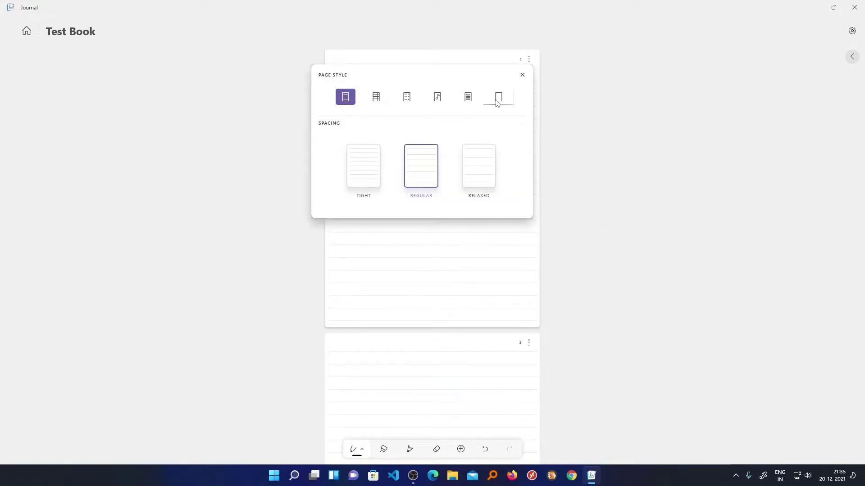
{"action": "left_click", "coordinate": [377, 102]}
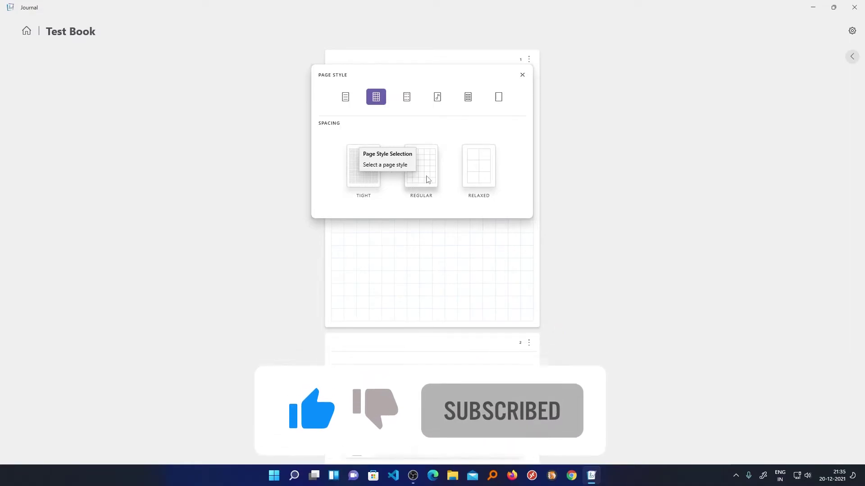
{"action": "left_click", "coordinate": [468, 174]}
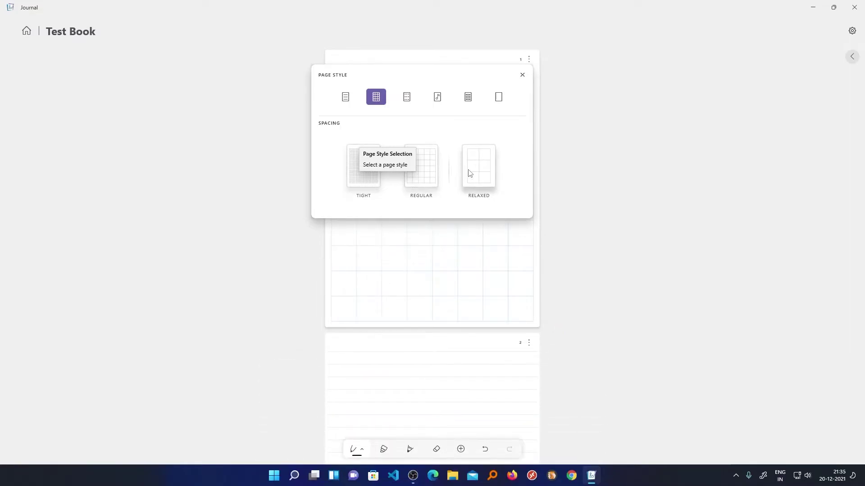
{"action": "left_click", "coordinate": [409, 103]}
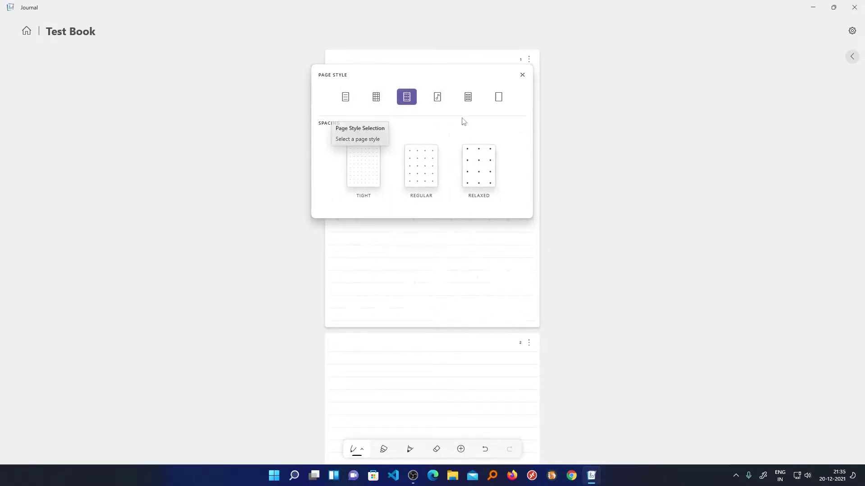
{"action": "left_click", "coordinate": [438, 103]}
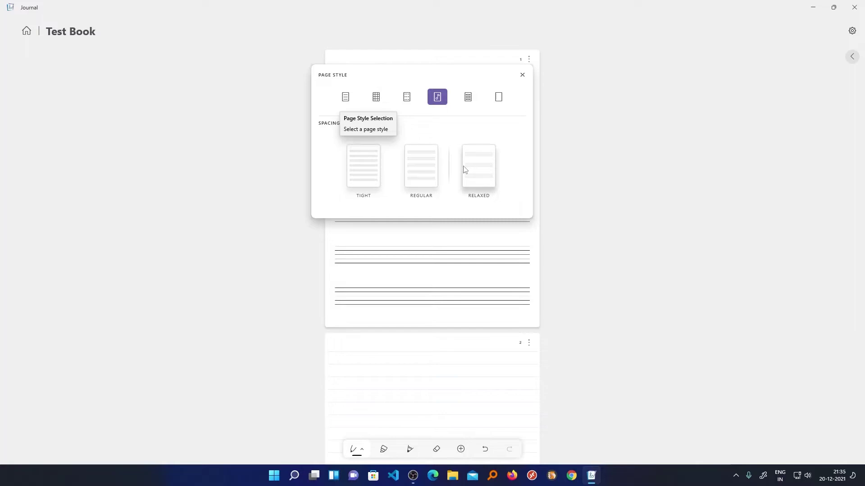
{"action": "left_click", "coordinate": [469, 100]}
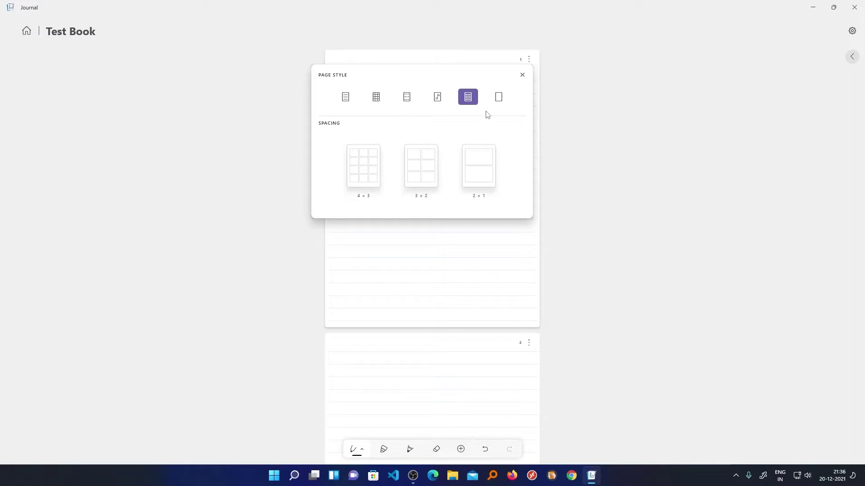
{"action": "left_click", "coordinate": [522, 75]}
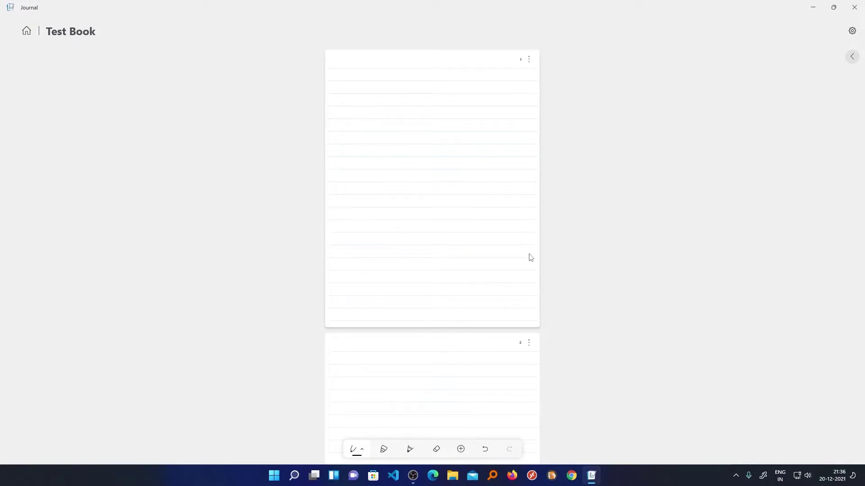
{"action": "left_click", "coordinate": [529, 59]}
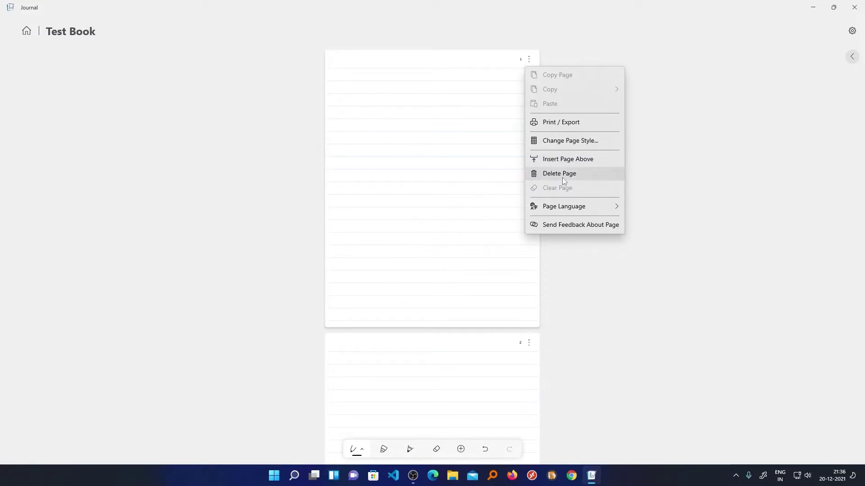
{"action": "mouse_move", "coordinate": [566, 206]}
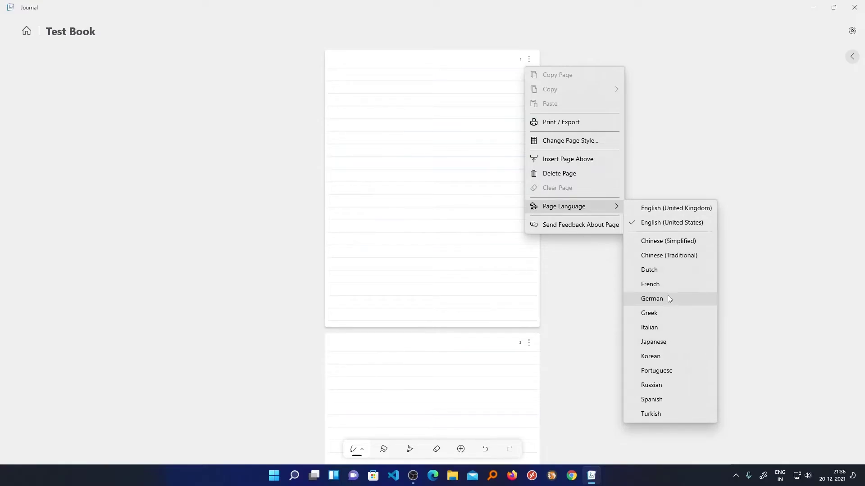
{"action": "mouse_move", "coordinate": [602, 206]}
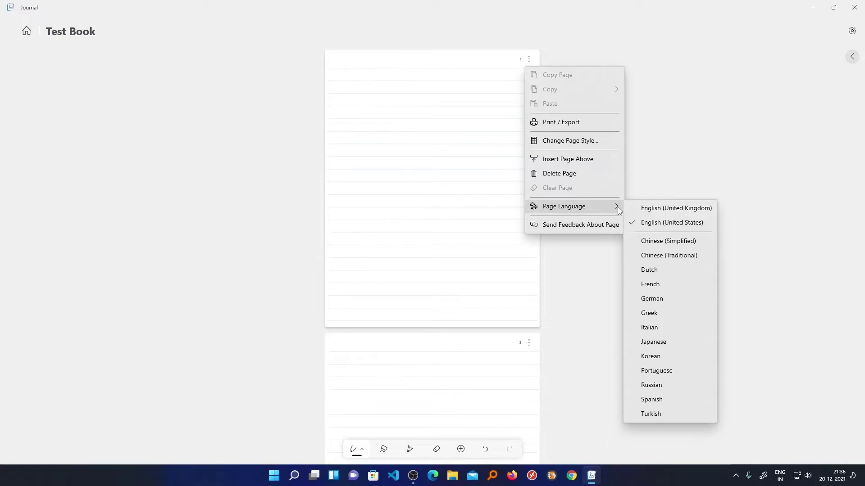
{"action": "left_click", "coordinate": [696, 136]}
{"action": "left_click", "coordinate": [852, 31]}
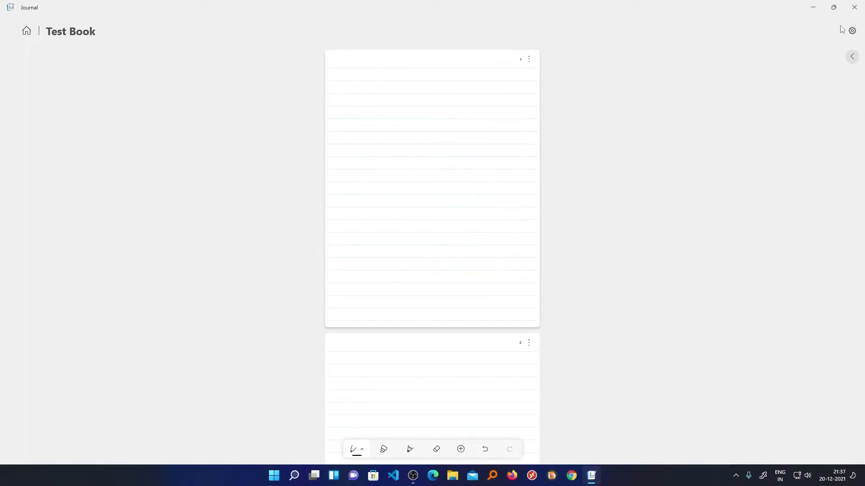
- Exit full screen and set the page position to the right in Display and Appearance
{"action": "left_click", "coordinate": [850, 30]}
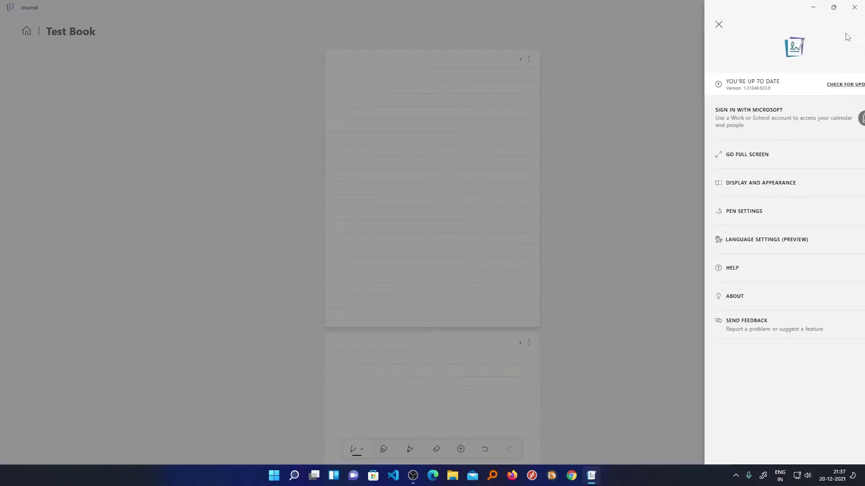
{"action": "left_click", "coordinate": [745, 182]}
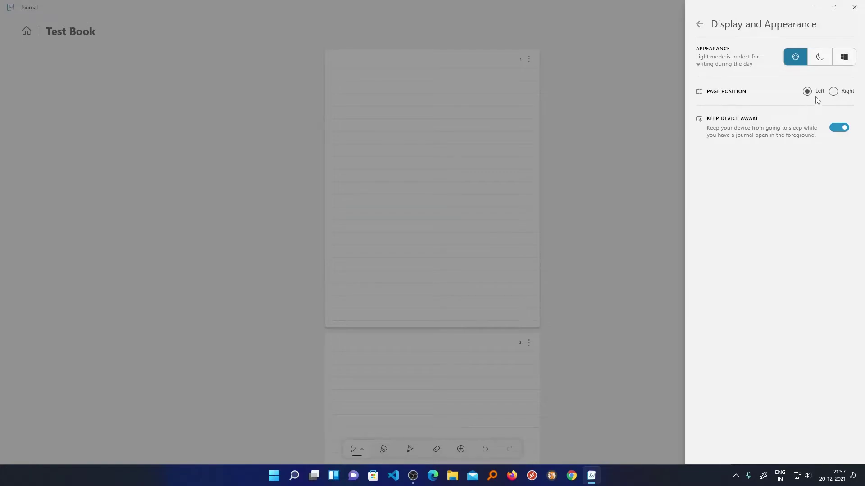
{"action": "left_click", "coordinate": [832, 92]}
{"action": "left_click", "coordinate": [807, 91]}
{"action": "left_click", "coordinate": [833, 92]}
- Set the app appearance to light mode, then go to Pen Settings
{"action": "left_click", "coordinate": [818, 62]}
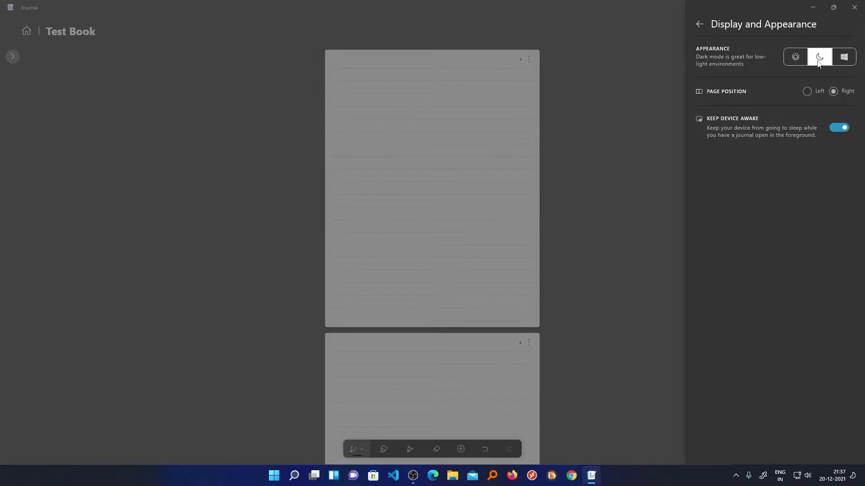
{"action": "left_click", "coordinate": [843, 59]}
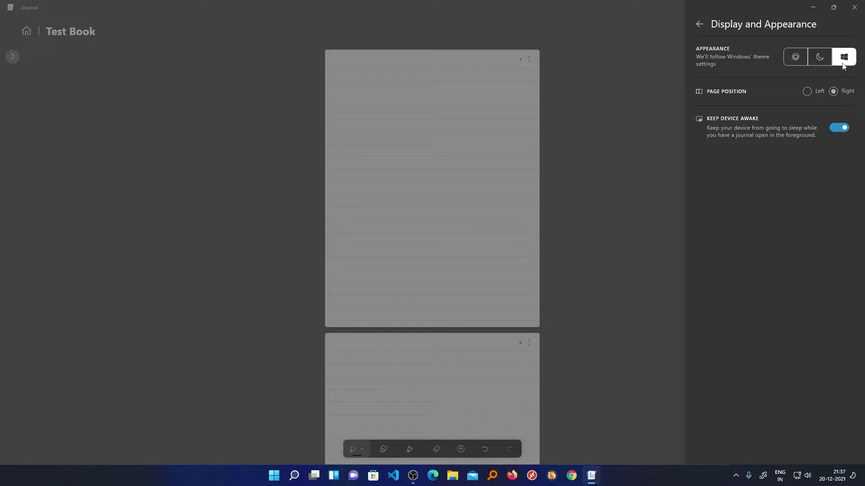
{"action": "left_click", "coordinate": [796, 59]}
{"action": "left_click", "coordinate": [699, 25]}
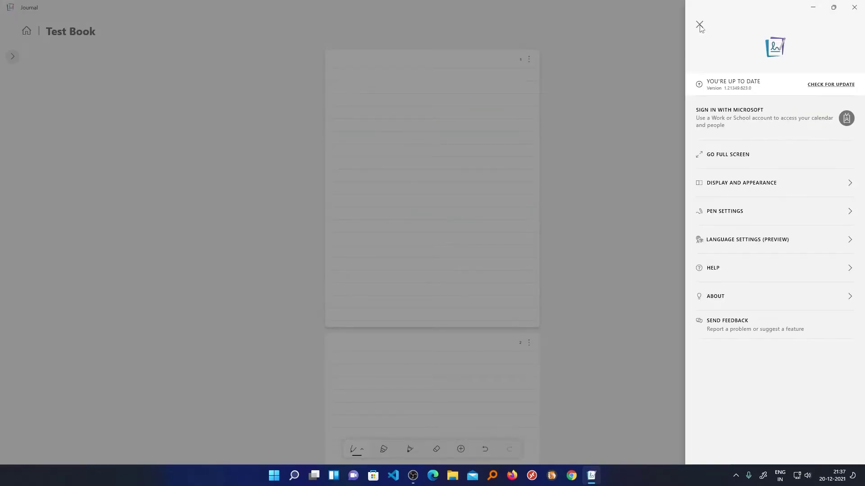
{"action": "left_click", "coordinate": [757, 211]}
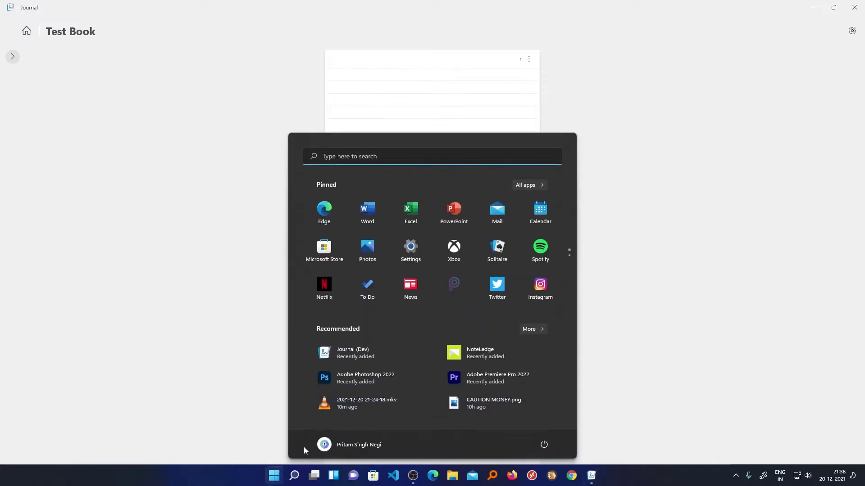
- Launch OneNote for Windows 10 via an 'on' search and ink a word above the first equation
{"action": "type", "text": "oneNote for Windows 10"}
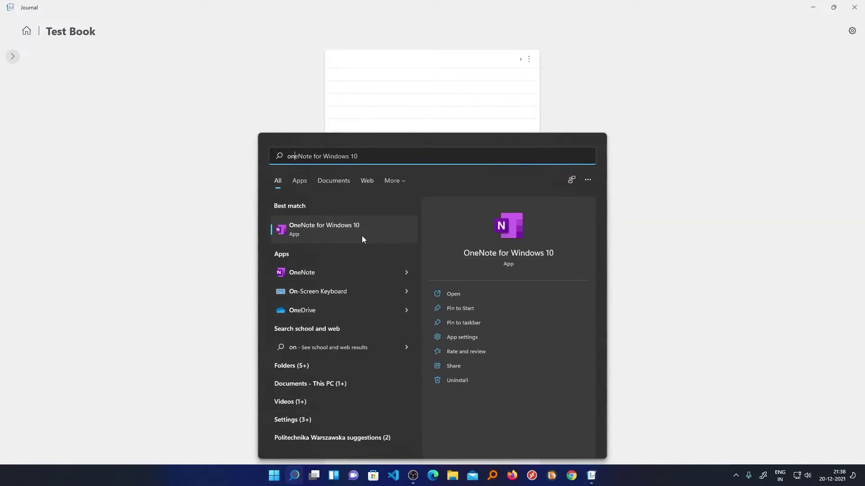
{"action": "left_click", "coordinate": [361, 236]}
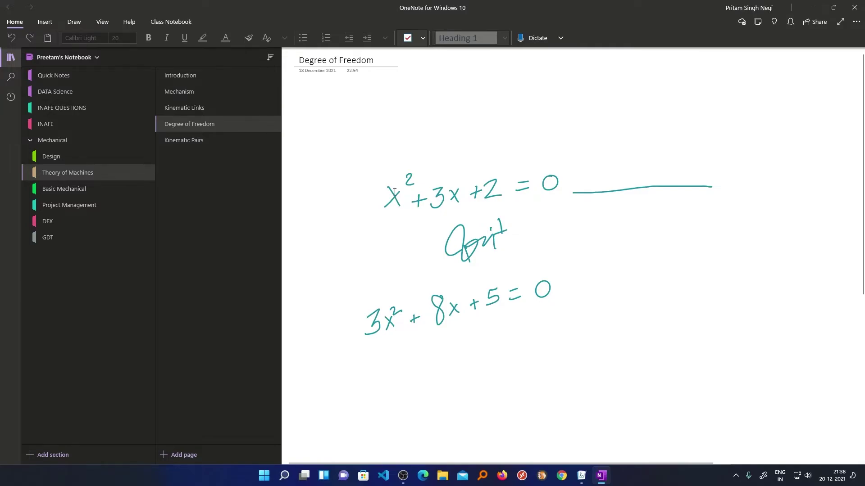
{"action": "mouse_move", "coordinate": [427, 137]}
{"action": "left_mouse_down"}
{"action": "mouse_move", "coordinate": [454, 112]}
{"action": "mouse_move", "coordinate": [477, 130]}
{"action": "mouse_move", "coordinate": [533, 130]}
{"action": "mouse_move", "coordinate": [529, 94]}
{"action": "mouse_move", "coordinate": [533, 124]}
{"action": "mouse_move", "coordinate": [572, 97]}
{"action": "left_mouse_up"}
{"action": "left_click", "coordinate": [537, 120]}
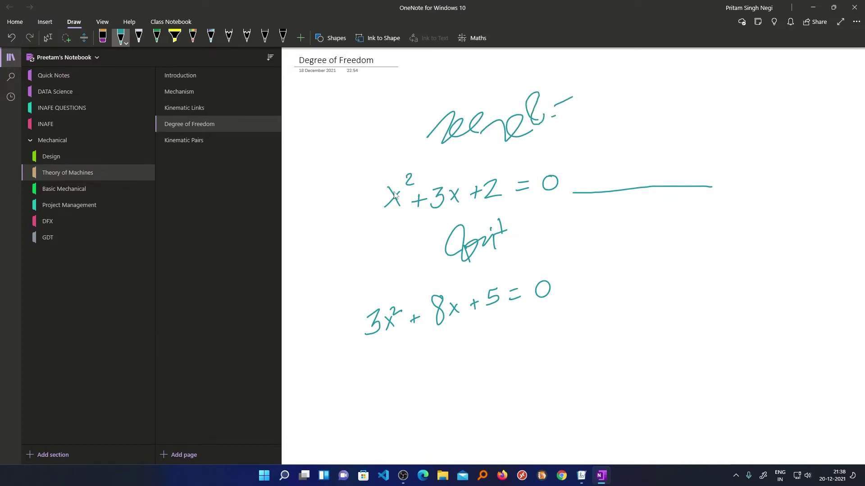
{"action": "mouse_move", "coordinate": [555, 116]}
{"action": "left_mouse_down"}
{"action": "mouse_move", "coordinate": [582, 108]}
{"action": "mouse_move", "coordinate": [579, 128]}
{"action": "left_mouse_up"}
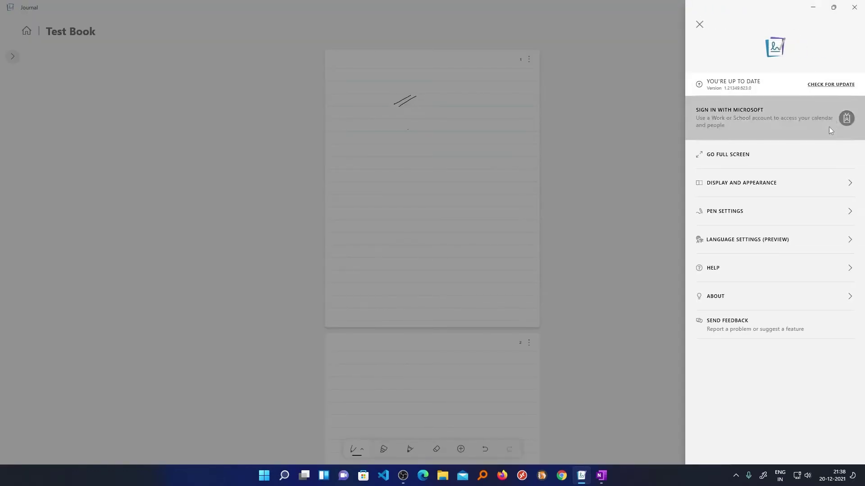
- Turn on Pen Pressure, then draw diagonal test strokes and an underlined handwritten name
{"action": "left_click", "coordinate": [799, 207]}
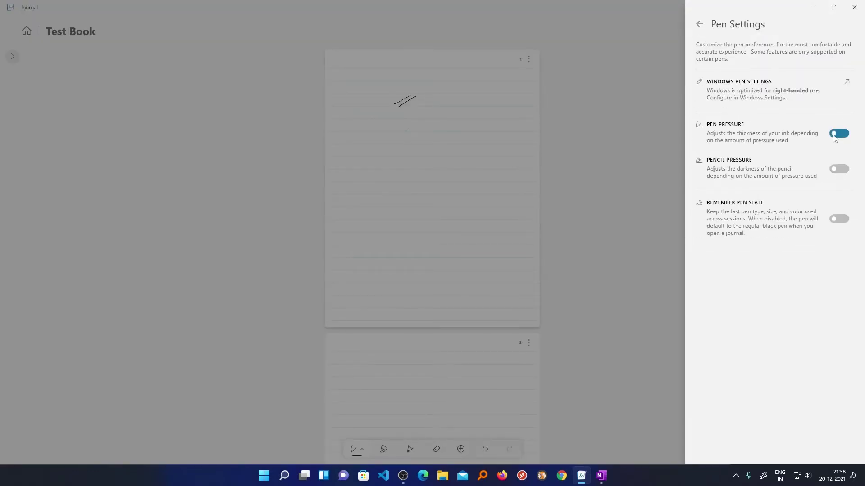
{"action": "left_click", "coordinate": [527, 128]}
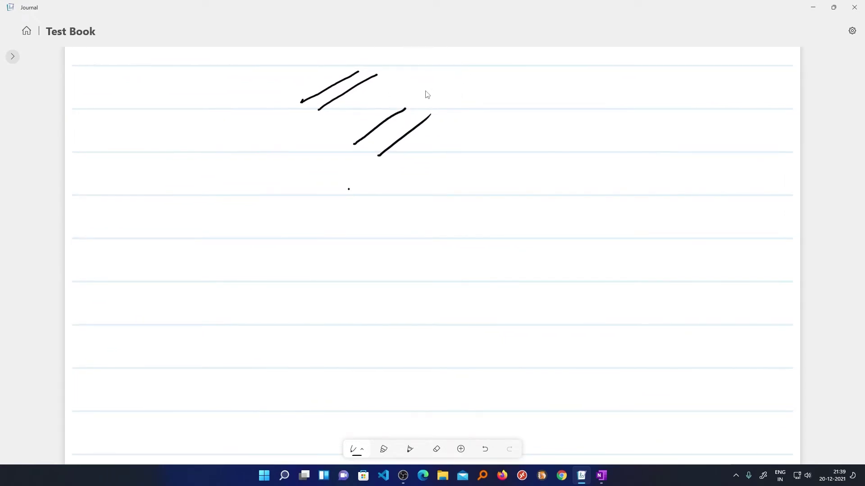
{"action": "left_click_drag", "start_coordinate": [434, 151], "coordinate": [487, 121]}
{"action": "mouse_move", "coordinate": [456, 164]}
{"action": "left_mouse_down"}
{"action": "mouse_move", "coordinate": [489, 142]}
{"action": "mouse_move", "coordinate": [481, 162]}
{"action": "mouse_move", "coordinate": [495, 150]}
{"action": "left_mouse_up"}
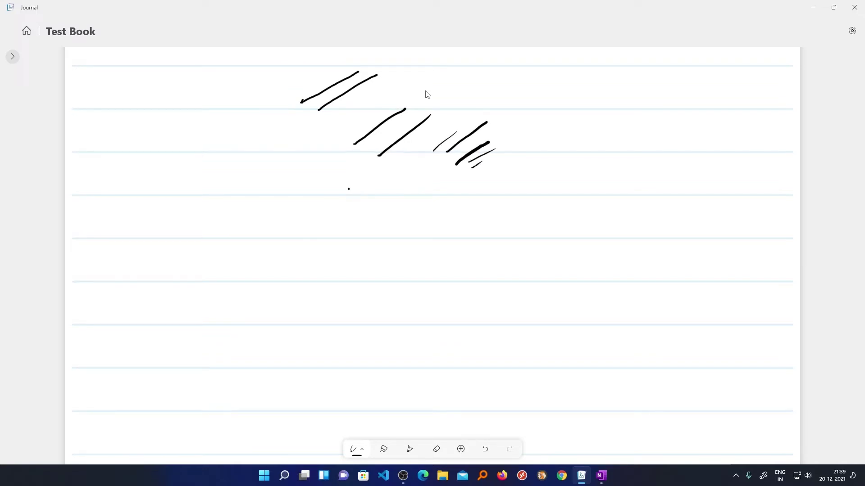
{"action": "mouse_move", "coordinate": [549, 119]}
{"action": "left_mouse_down"}
{"action": "mouse_move", "coordinate": [542, 152]}
{"action": "mouse_move", "coordinate": [553, 138]}
{"action": "mouse_move", "coordinate": [565, 147]}
{"action": "mouse_move", "coordinate": [578, 134]}
{"action": "mouse_move", "coordinate": [607, 135]}
{"action": "left_mouse_up"}
{"action": "left_click_drag", "start_coordinate": [532, 166], "coordinate": [616, 141]}
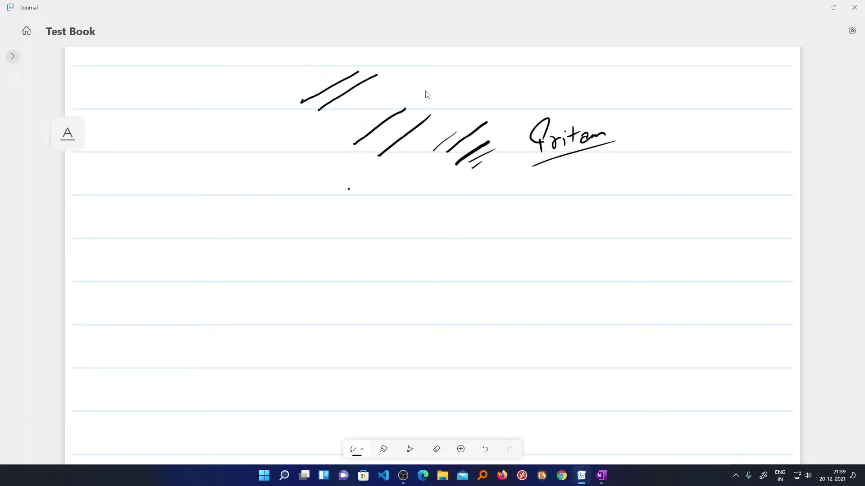
- Bring Journal forward, turn on Pencil Pressure in Pen Settings, and open Windows Pen Settings
{"action": "left_click", "coordinate": [602, 475]}
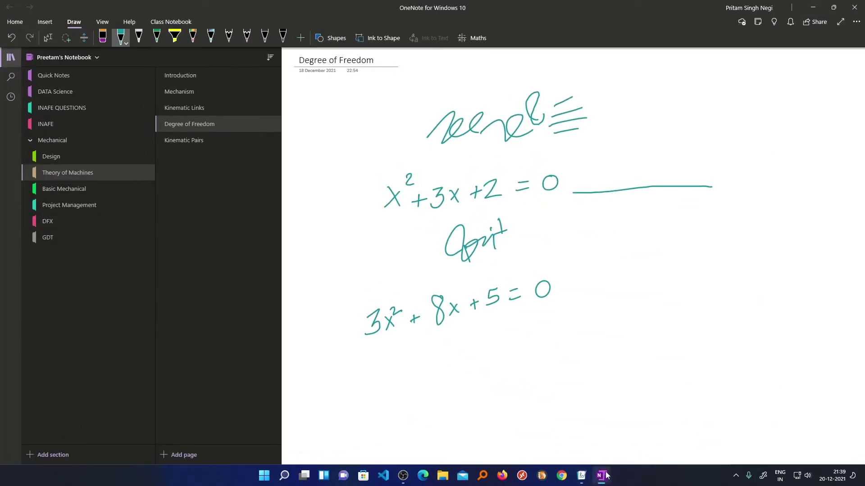
{"action": "left_click", "coordinate": [602, 475]}
{"action": "left_click", "coordinate": [851, 32]}
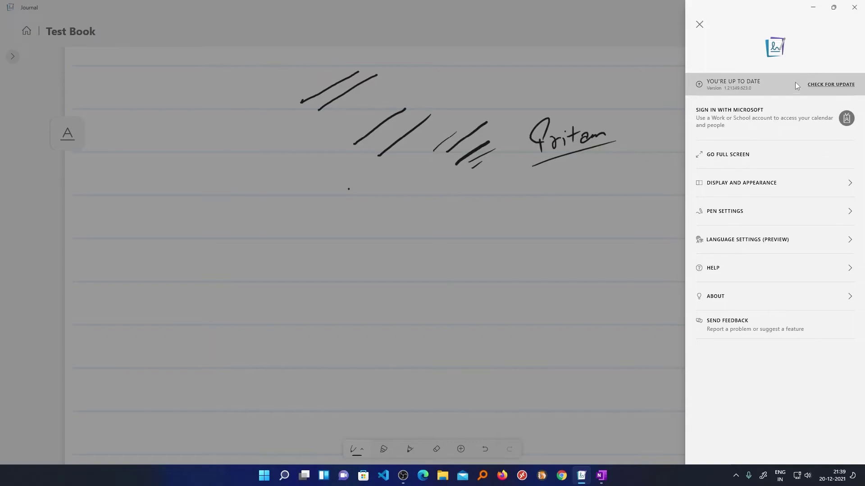
{"action": "left_click", "coordinate": [785, 210]}
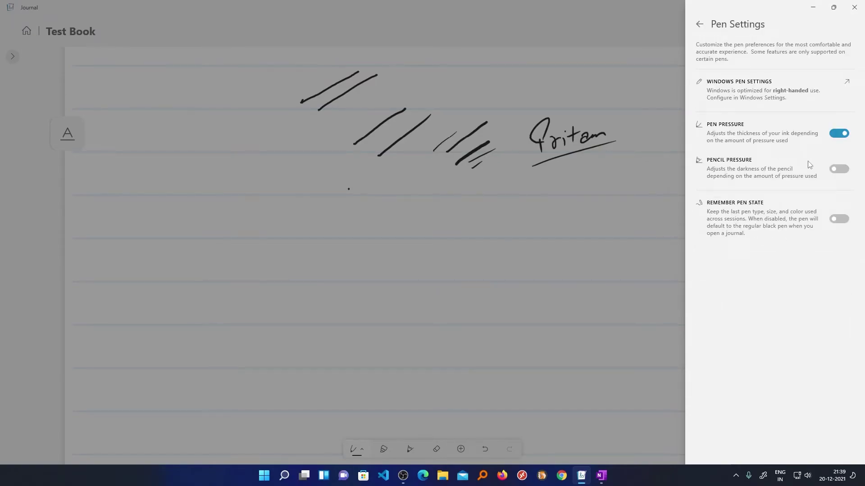
{"action": "left_click", "coordinate": [831, 171]}
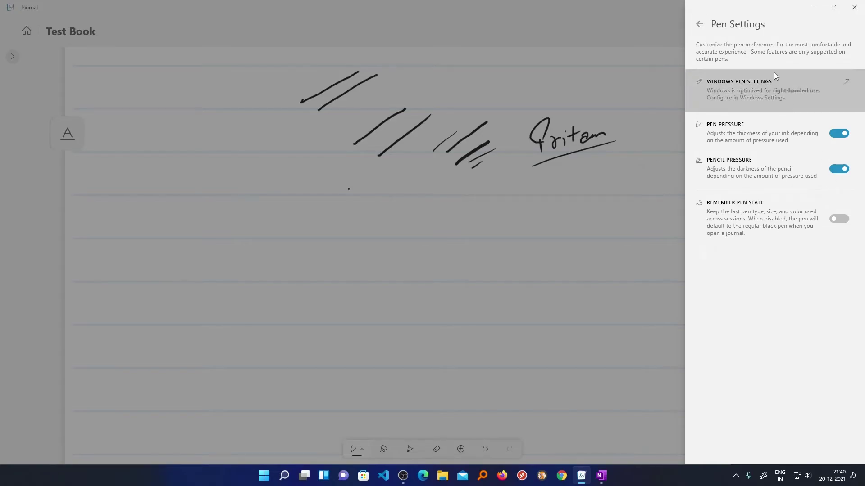
{"action": "left_click", "coordinate": [720, 98]}
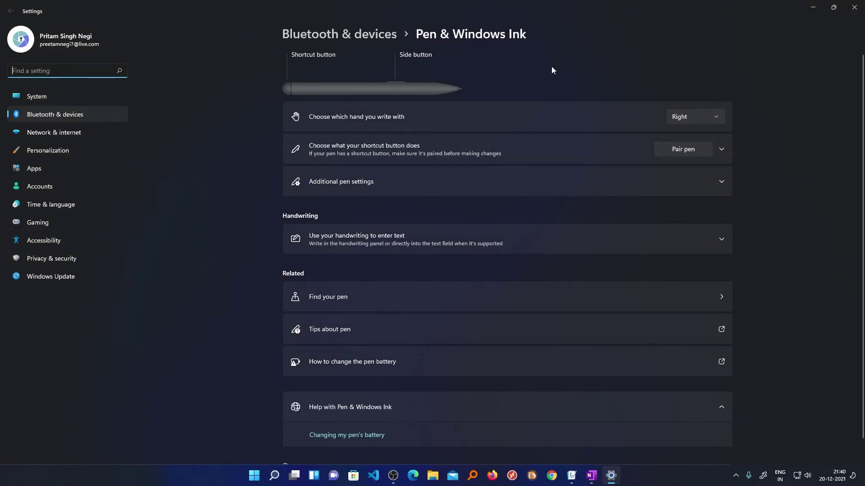
{"action": "left_click", "coordinate": [854, 7]}
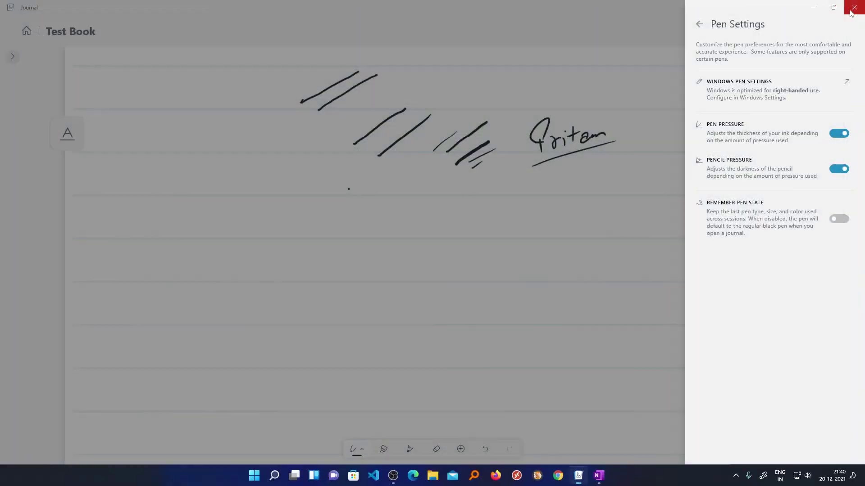
- Close settings and scratch out the handwritten name to erase it
{"action": "left_click", "coordinate": [700, 24]}
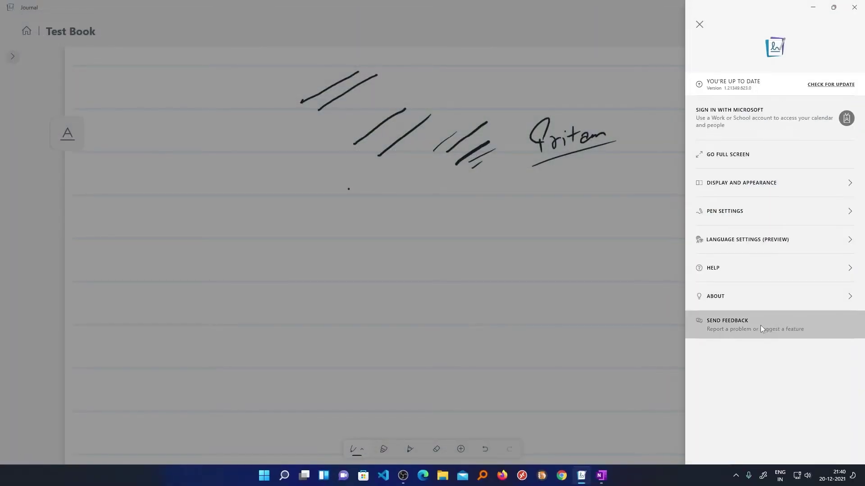
{"action": "left_click", "coordinate": [668, 297]}
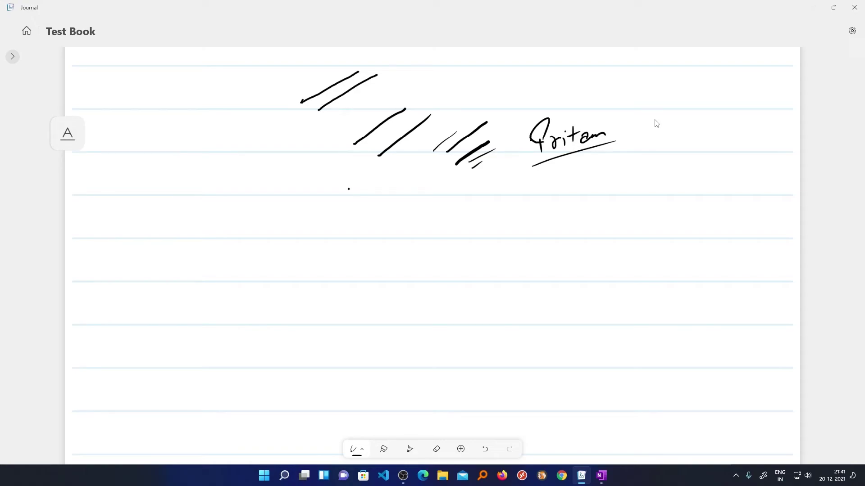
{"action": "left_click_drag", "start_coordinate": [532, 137], "coordinate": [595, 138]}
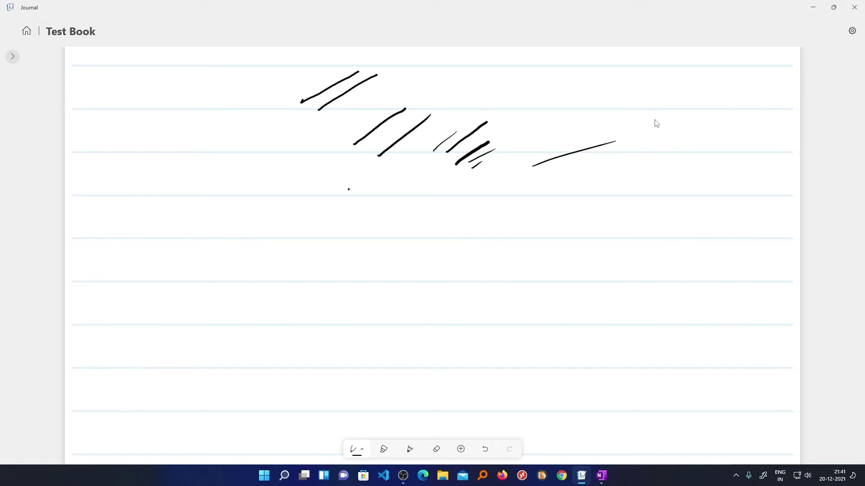
- Draw a star and handwrite 'This is awesome' beside it
{"action": "mouse_move", "coordinate": [195, 216]}
{"action": "left_mouse_down"}
{"action": "mouse_move", "coordinate": [186, 233]}
{"action": "mouse_move", "coordinate": [201, 229]}
{"action": "mouse_move", "coordinate": [179, 231]}
{"action": "mouse_move", "coordinate": [197, 211]}
{"action": "left_mouse_up"}
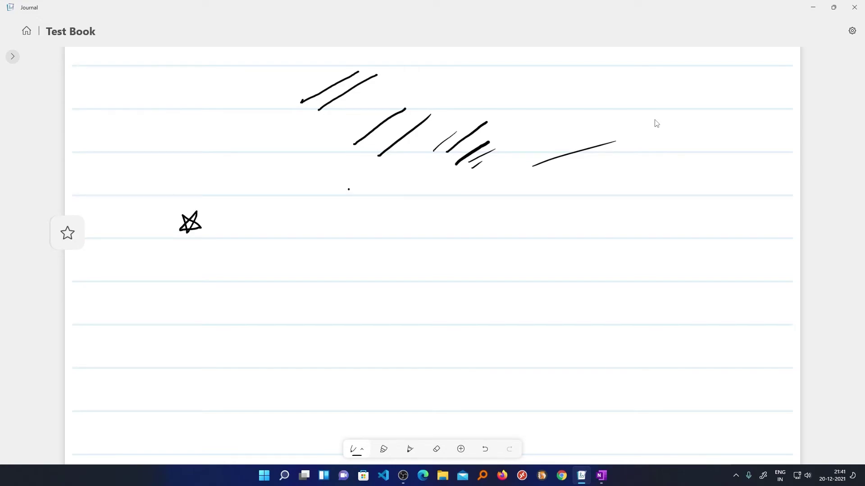
{"action": "left_click_drag", "start_coordinate": [269, 216], "coordinate": [266, 235]}
{"action": "mouse_move", "coordinate": [259, 221]}
{"action": "left_mouse_down"}
{"action": "mouse_move", "coordinate": [278, 215]}
{"action": "mouse_move", "coordinate": [272, 232]}
{"action": "left_mouse_up"}
{"action": "left_click_drag", "start_coordinate": [273, 226], "coordinate": [288, 232]}
{"action": "mouse_move", "coordinate": [295, 221]}
{"action": "left_mouse_down"}
{"action": "mouse_move", "coordinate": [292, 232]}
{"action": "mouse_move", "coordinate": [320, 231]}
{"action": "left_mouse_up"}
{"action": "mouse_move", "coordinate": [330, 222]}
{"action": "left_mouse_down"}
{"action": "mouse_move", "coordinate": [325, 231]}
{"action": "mouse_move", "coordinate": [405, 227]}
{"action": "left_mouse_up"}
{"action": "mouse_move", "coordinate": [407, 230]}
{"action": "left_mouse_down"}
{"action": "mouse_move", "coordinate": [419, 221]}
{"action": "mouse_move", "coordinate": [433, 227]}
{"action": "left_mouse_up"}
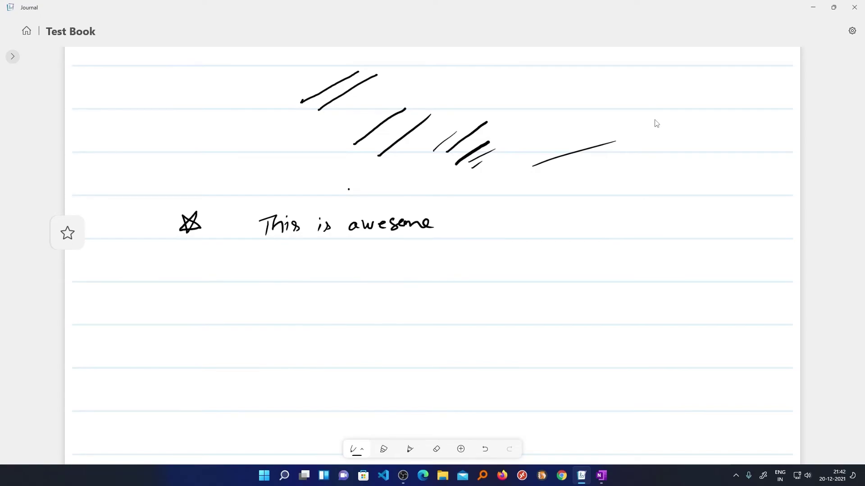
- Handwrite 'Heading' below the starred line and underline it
{"action": "mouse_move", "coordinate": [253, 256]}
{"action": "left_mouse_down"}
{"action": "mouse_move", "coordinate": [253, 277]}
{"action": "mouse_move", "coordinate": [322, 270]}
{"action": "left_mouse_up"}
{"action": "left_click_drag", "start_coordinate": [328, 261], "coordinate": [323, 292]}
{"action": "left_click_drag", "start_coordinate": [245, 279], "coordinate": [341, 272]}
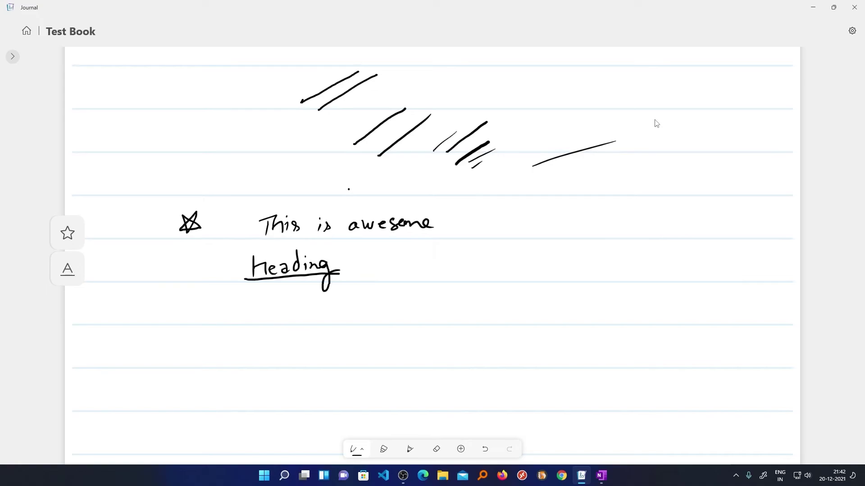
{"action": "left_click", "coordinate": [68, 269]}
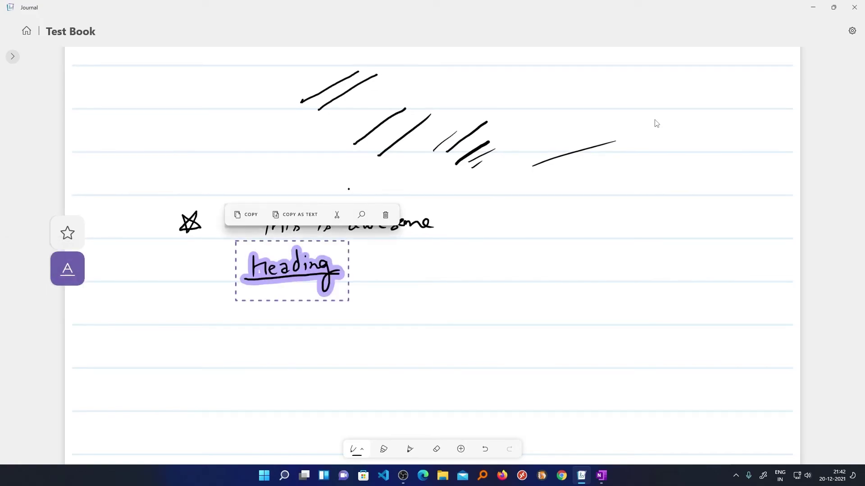
{"action": "scroll", "coordinate": [439, 396], "scroll_direction": "down", "scroll_amount": 2}
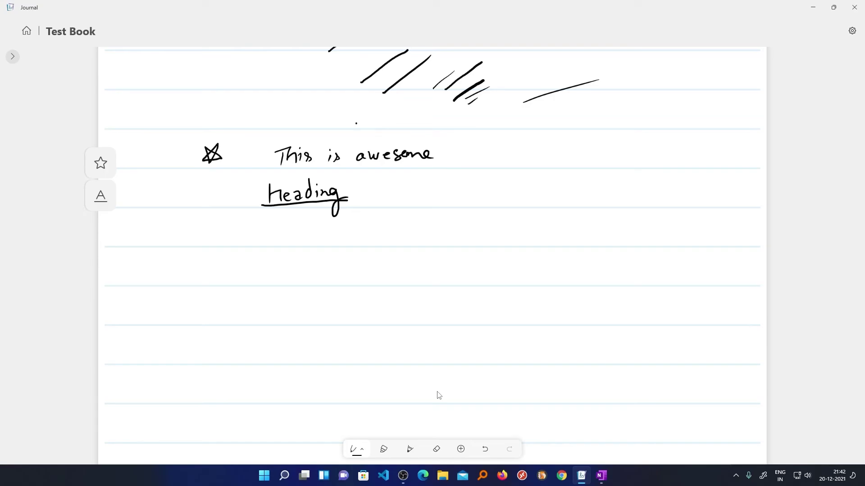
{"action": "mouse_move", "coordinate": [259, 144]}
{"action": "left_mouse_down"}
{"action": "mouse_move", "coordinate": [229, 204]}
{"action": "mouse_move", "coordinate": [499, 188]}
{"action": "mouse_move", "coordinate": [381, 132]}
{"action": "mouse_move", "coordinate": [260, 144]}
{"action": "left_mouse_up"}
{"action": "left_click", "coordinate": [356, 122]}
{"action": "mouse_move", "coordinate": [291, 252]}
{"action": "left_mouse_down"}
{"action": "mouse_move", "coordinate": [302, 135]}
{"action": "mouse_move", "coordinate": [252, 203]}
{"action": "mouse_move", "coordinate": [291, 252]}
{"action": "left_mouse_up"}
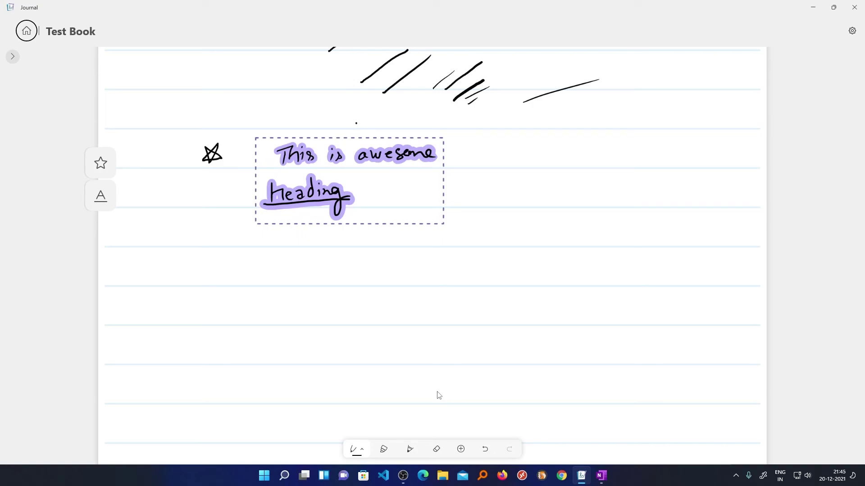
{"action": "left_click", "coordinate": [439, 396]}
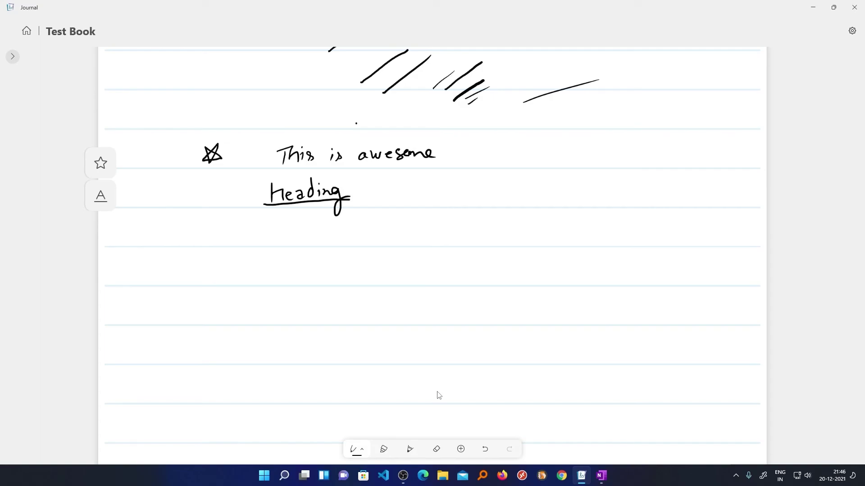
- Handwrite 'one paper Size' and 'And The It is Heere you' on the ruled lines under Heading
{"action": "mouse_move", "coordinate": [270, 237]}
{"action": "left_mouse_down"}
{"action": "mouse_move", "coordinate": [286, 245]}
{"action": "mouse_move", "coordinate": [370, 236]}
{"action": "left_mouse_up"}
{"action": "left_click_drag", "start_coordinate": [417, 237], "coordinate": [448, 245]}
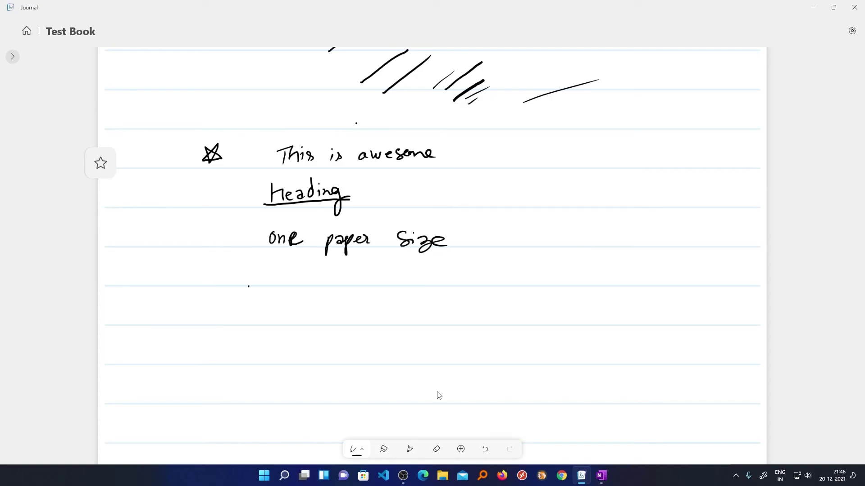
{"action": "mouse_move", "coordinate": [253, 321]}
{"action": "left_mouse_down"}
{"action": "mouse_move", "coordinate": [297, 311]}
{"action": "mouse_move", "coordinate": [307, 291]}
{"action": "mouse_move", "coordinate": [358, 315]}
{"action": "left_mouse_up"}
{"action": "mouse_move", "coordinate": [378, 325]}
{"action": "left_mouse_down"}
{"action": "mouse_move", "coordinate": [403, 311]}
{"action": "mouse_move", "coordinate": [417, 321]}
{"action": "mouse_move", "coordinate": [481, 310]}
{"action": "mouse_move", "coordinate": [513, 315]}
{"action": "mouse_move", "coordinate": [535, 347]}
{"action": "left_mouse_up"}
{"action": "left_click", "coordinate": [464, 306]}
{"action": "left_click_drag", "start_coordinate": [555, 315], "coordinate": [590, 315]}
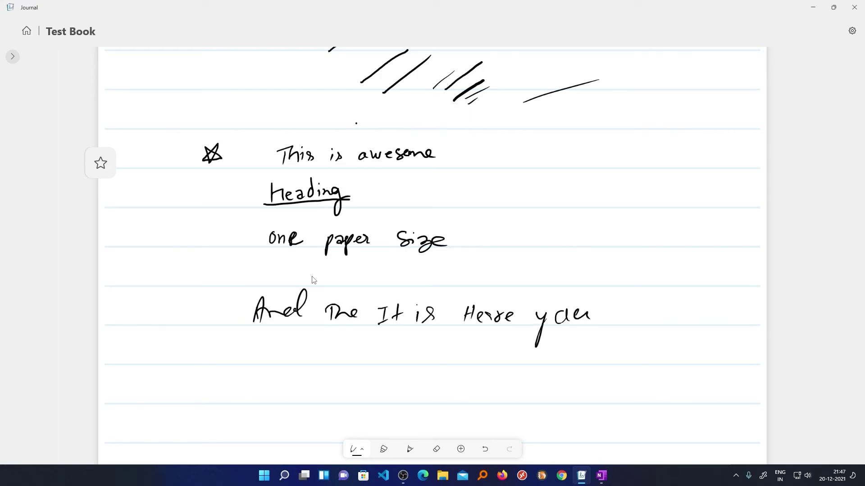